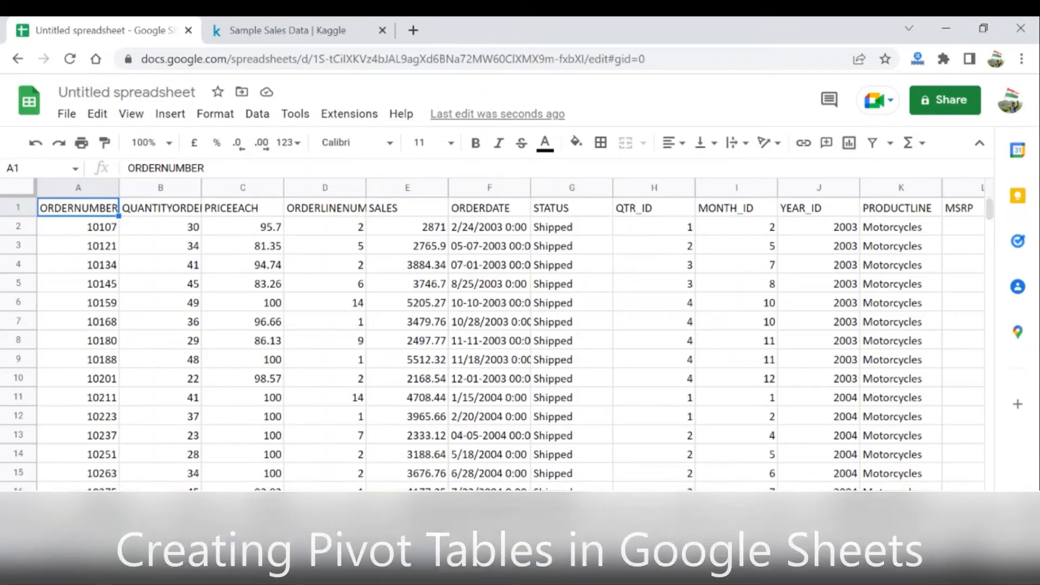
Step: Look over the Sample Sales Data source page on Kaggle and the spreadsheet's ORDERNUMBER column and header row
click(349, 30)
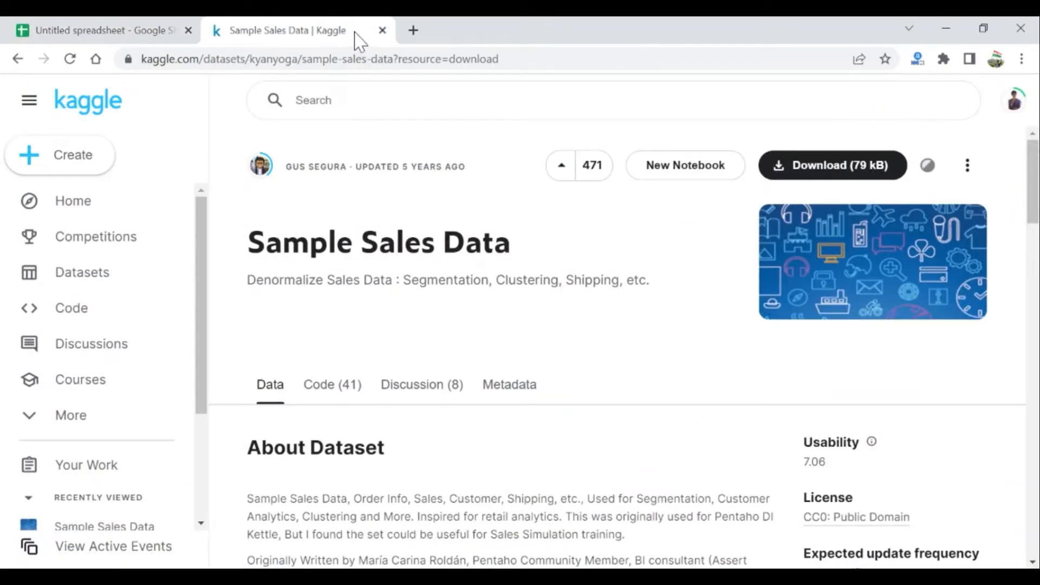
click(140, 37)
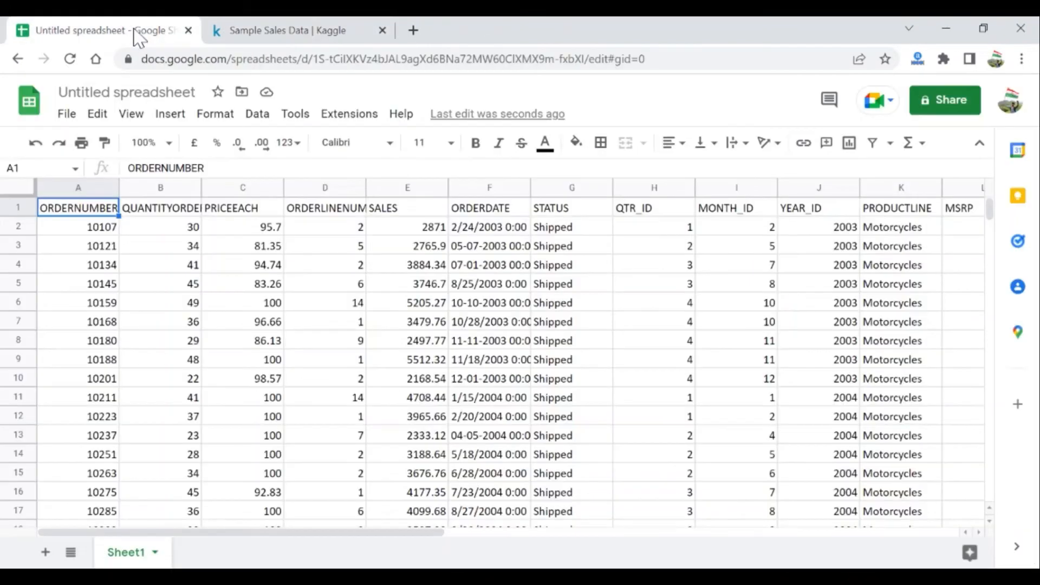
click(76, 187)
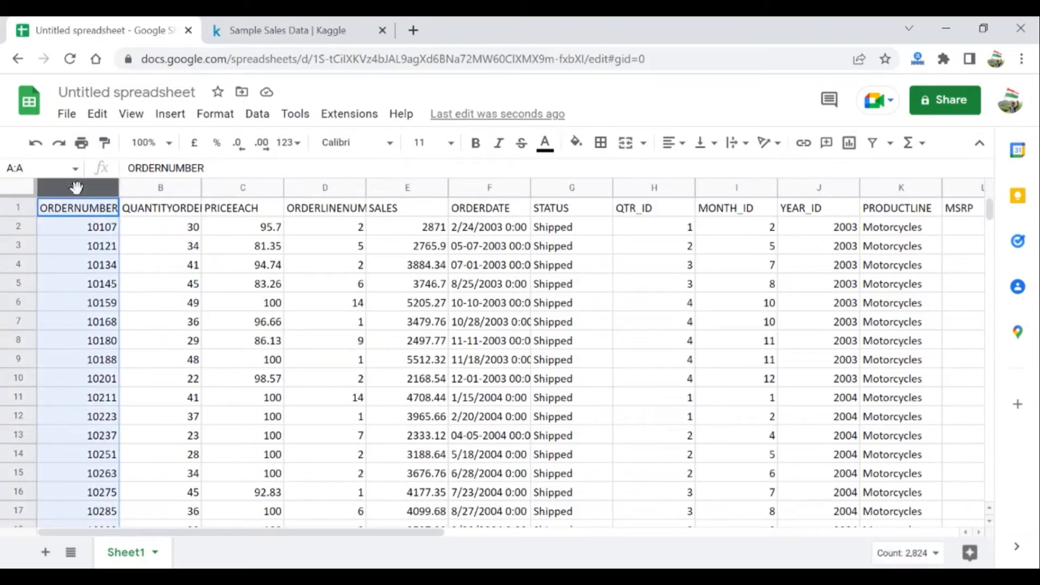
click(31, 206)
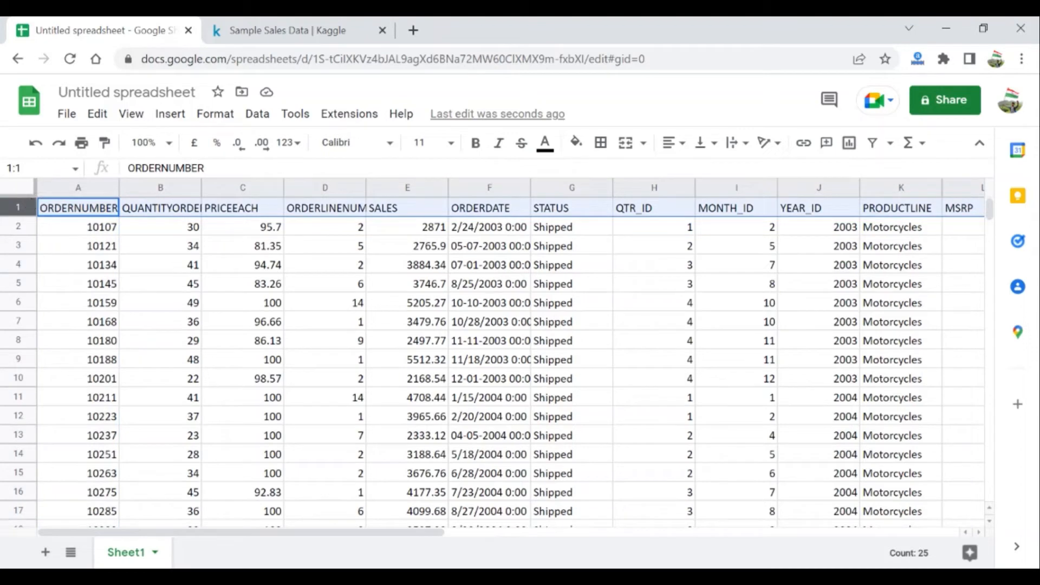
Step: Create a pivot table on a new sheet from the data range Sheet1!A1:Y2824
click(79, 210)
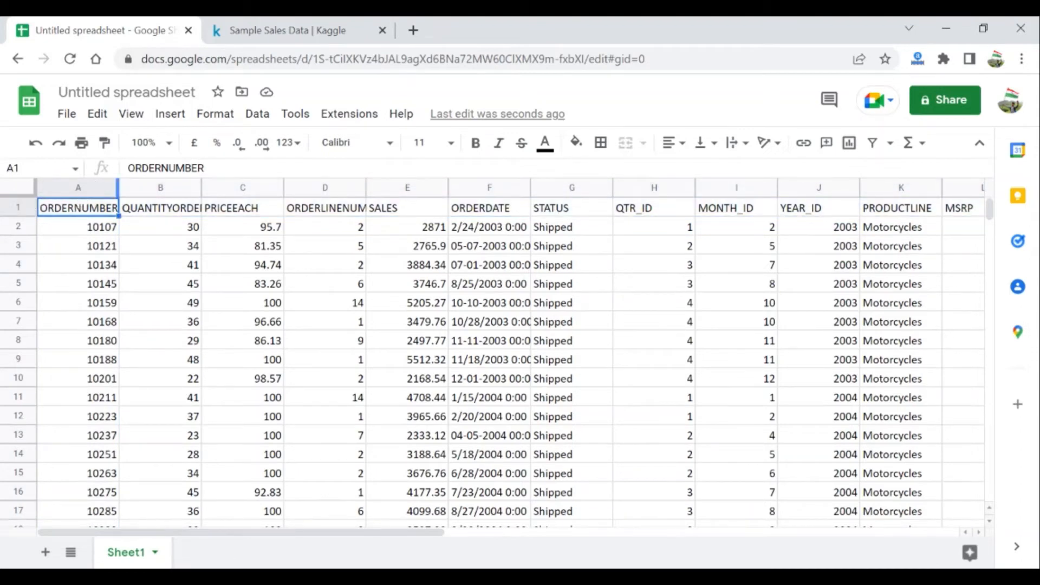
click(171, 114)
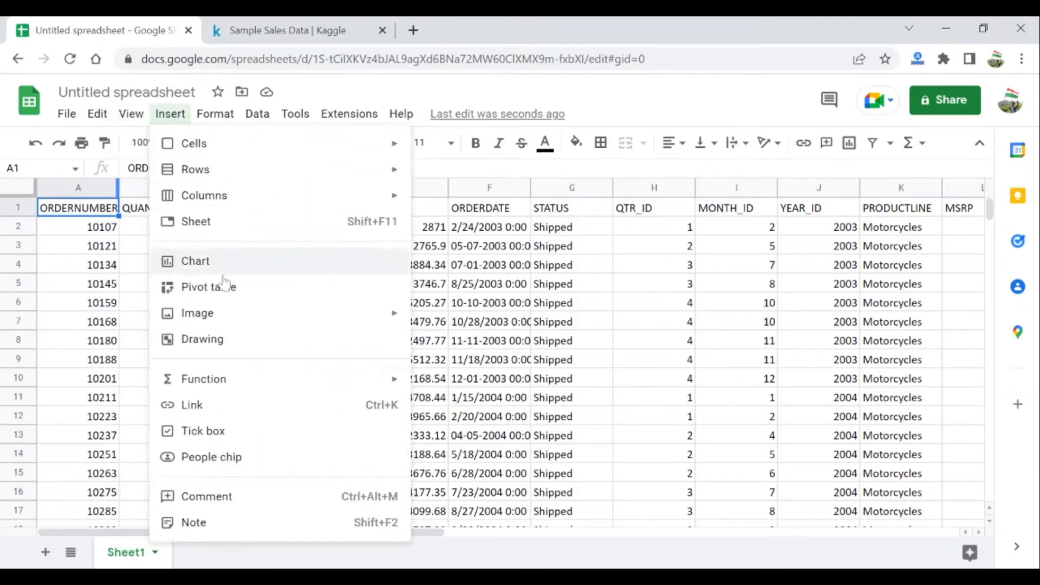
click(245, 292)
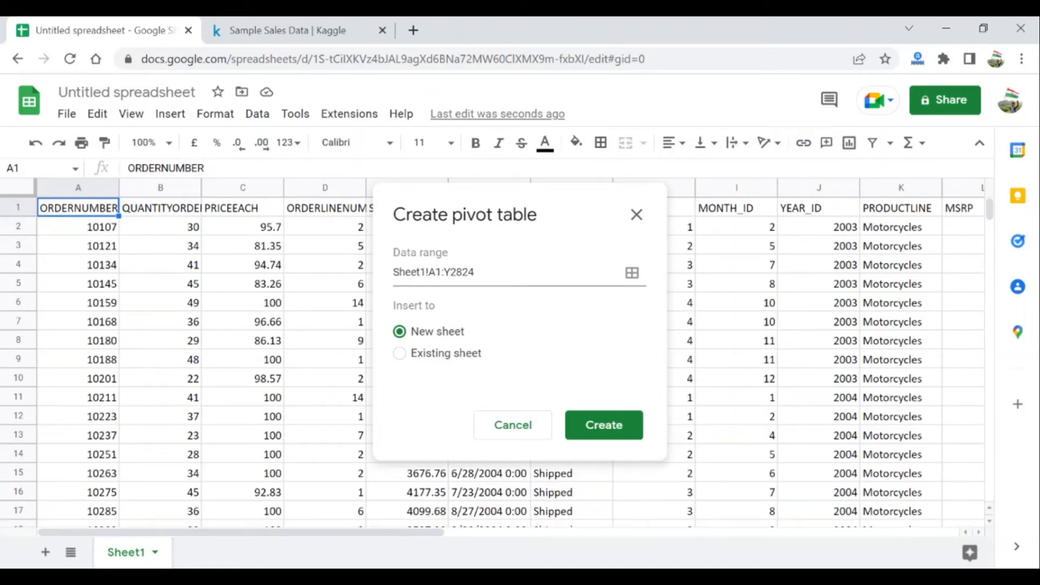
click(426, 272)
click(444, 273)
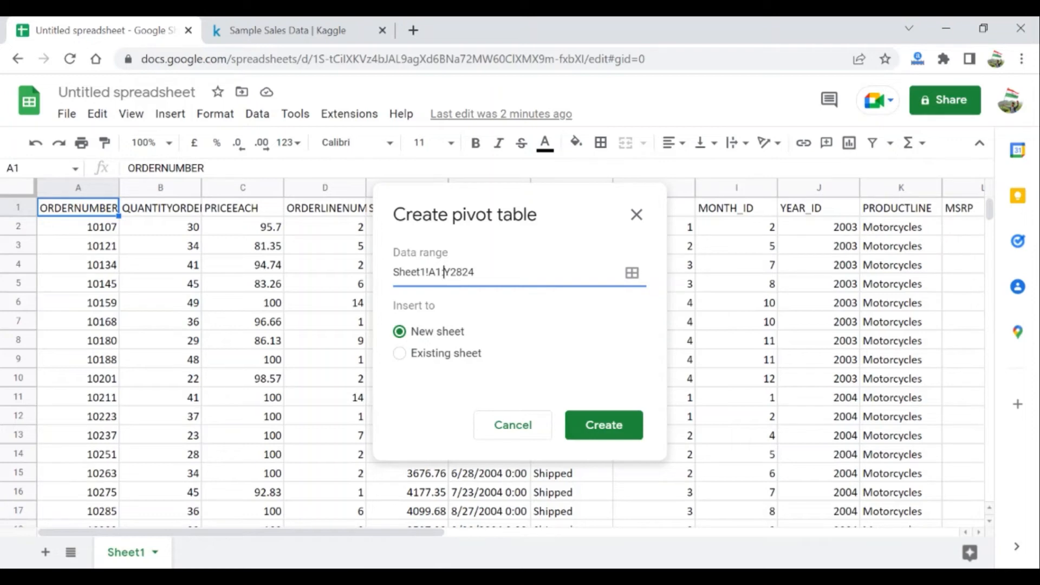
click(621, 436)
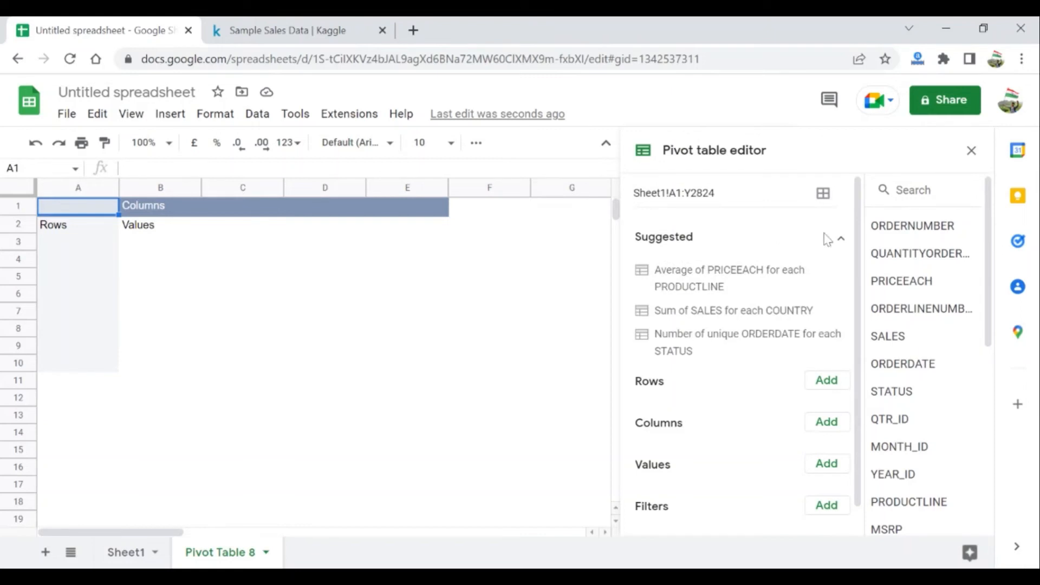
Step: Collapse the suggested pivot tables and add COUNTRY as the row field, keeping its order ascending
click(840, 239)
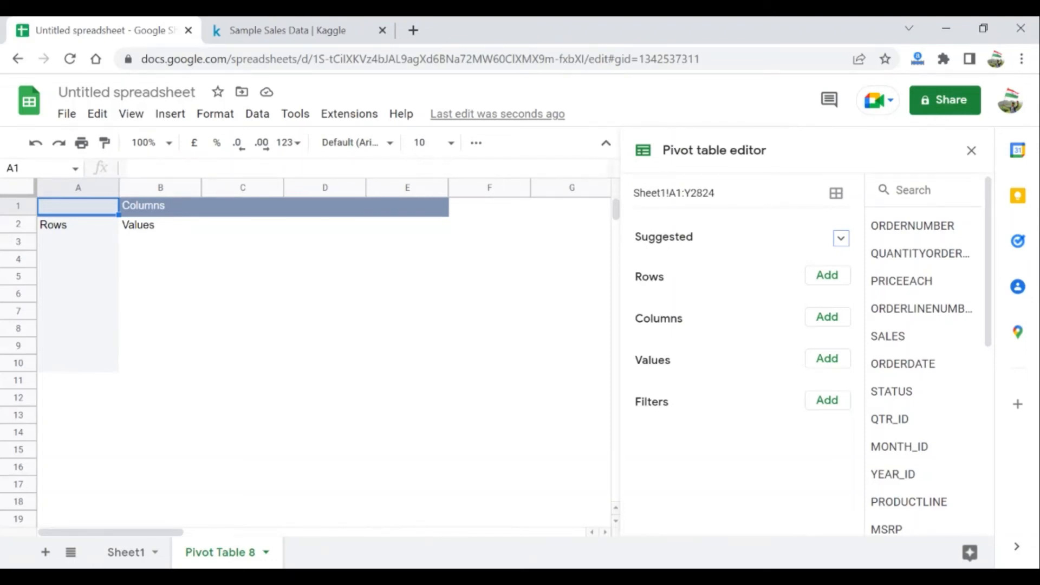
click(828, 276)
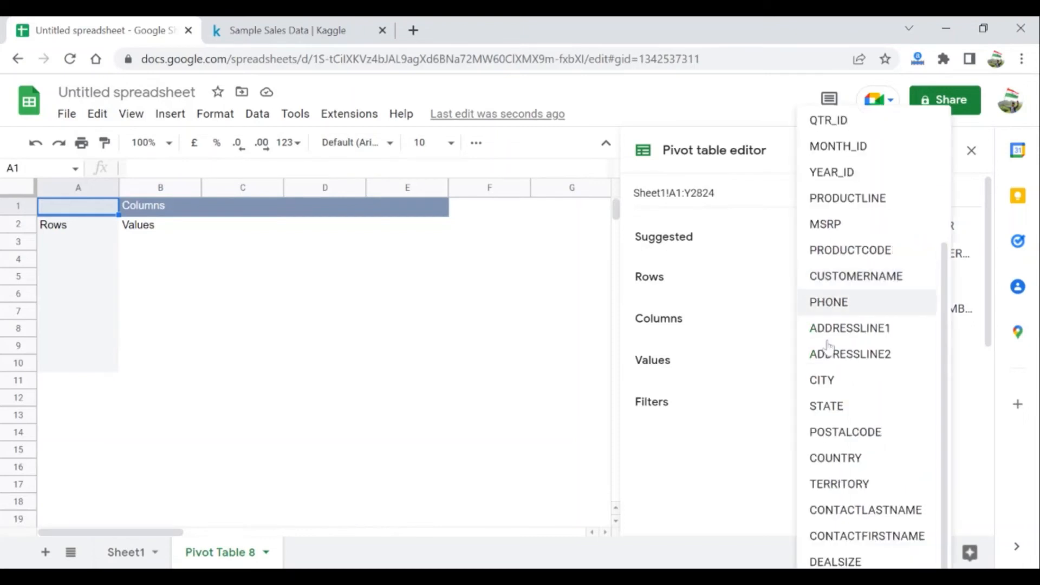
click(836, 457)
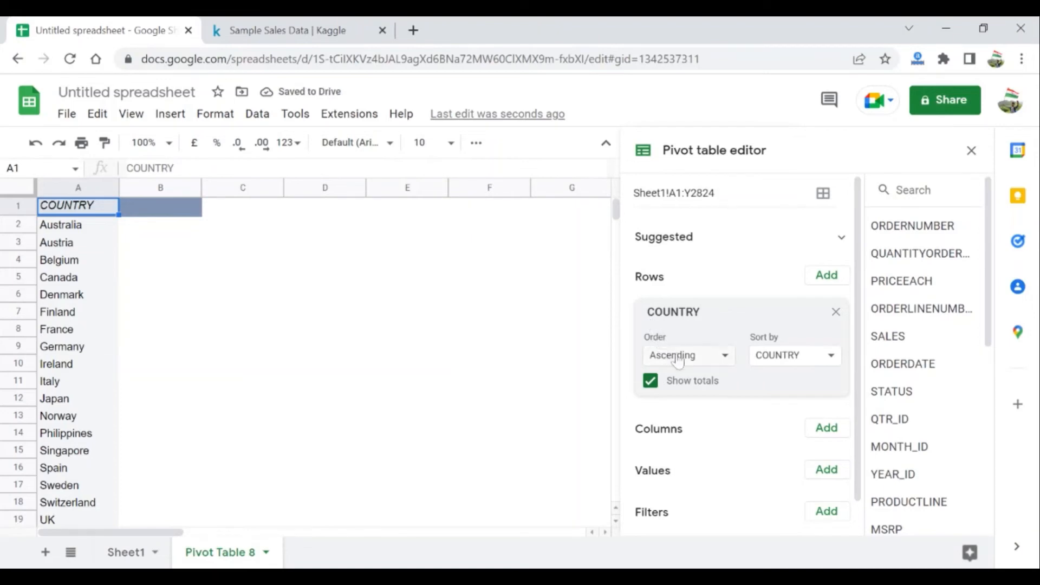
click(700, 362)
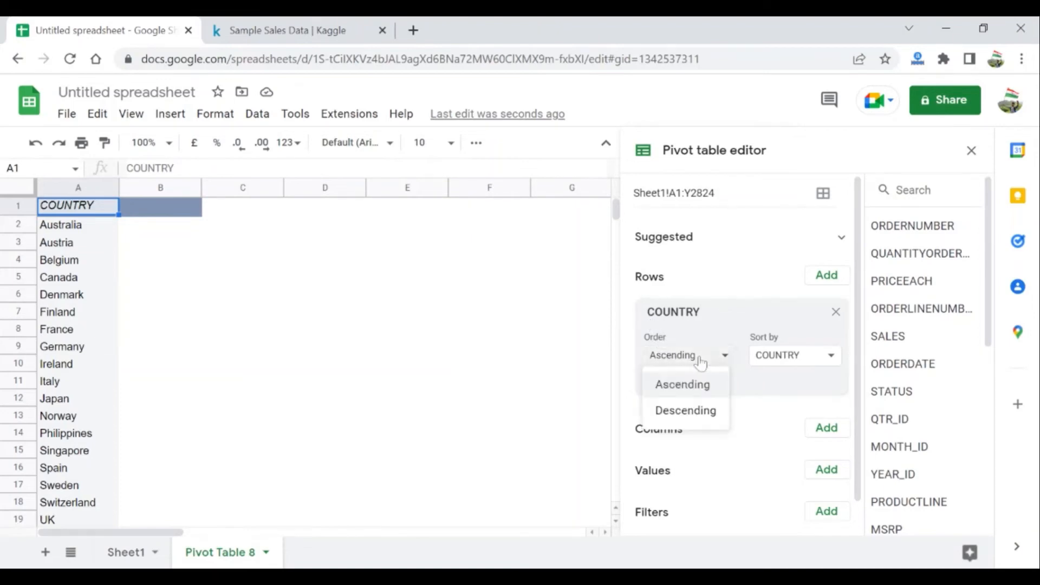
click(701, 362)
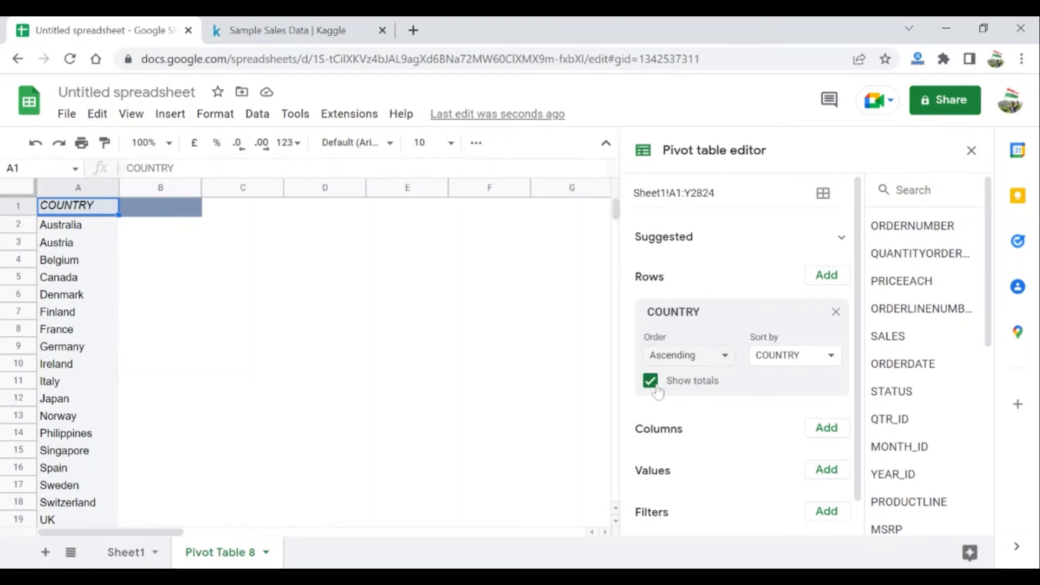
Step: Add DEALSIZE as the column field of the pivot table
scroll(279, 392, down, 3)
scroll(279, 392, up, 3)
scroll(702, 421, down, 1)
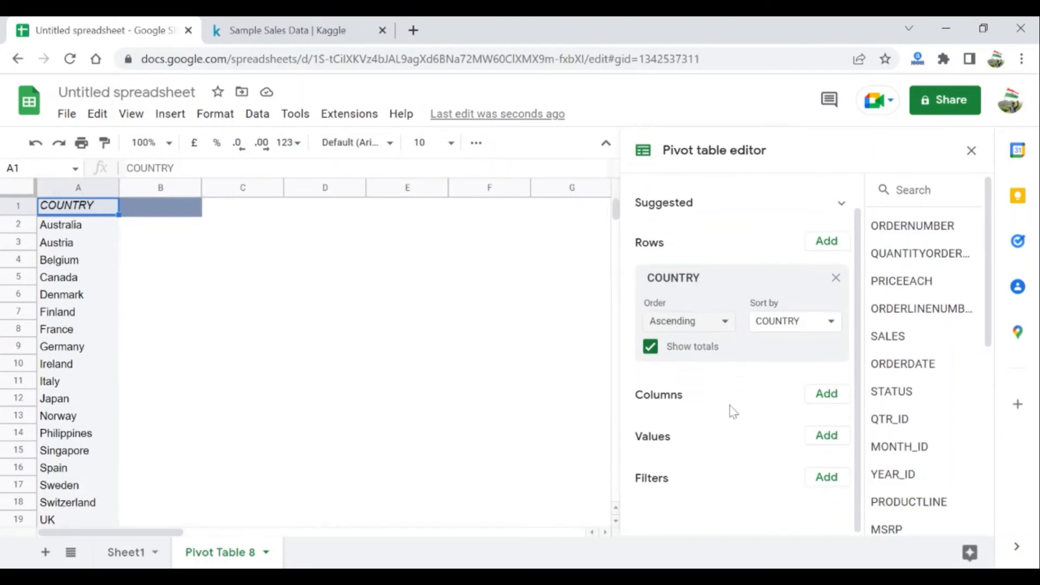
click(837, 402)
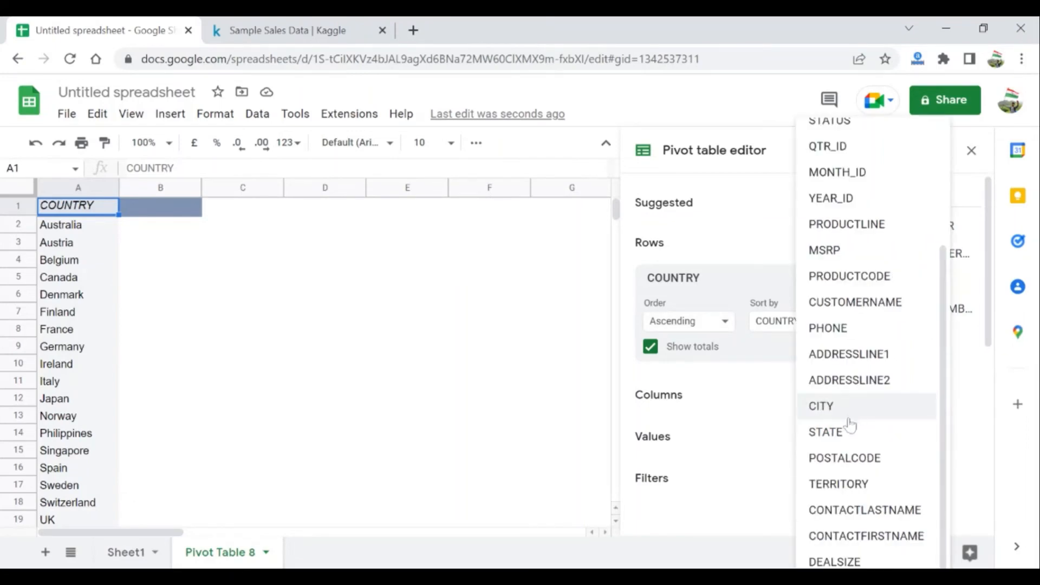
click(834, 562)
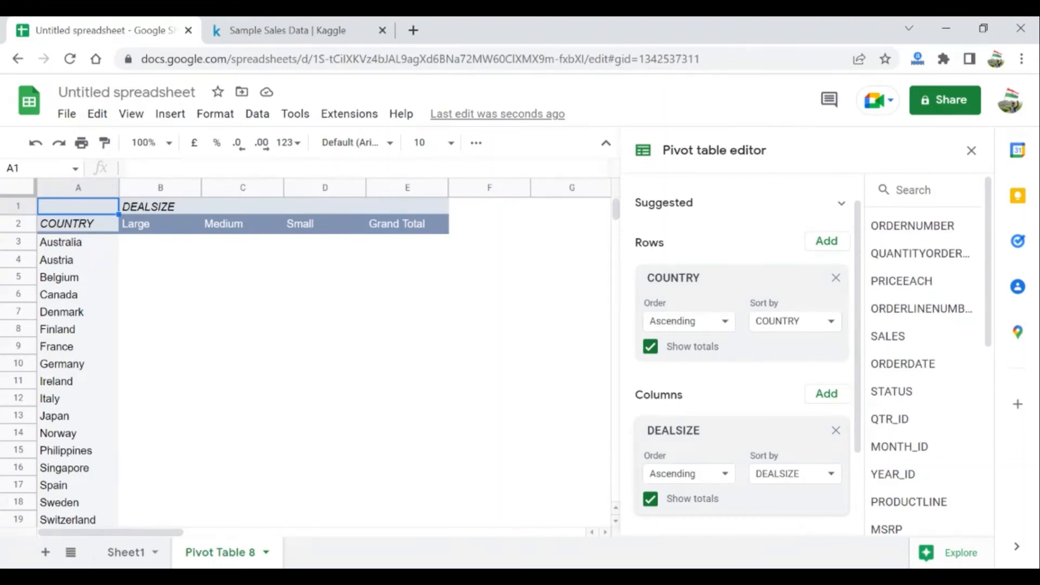
Step: Add SALES as the pivot table's values field, summarised by SUM and shown as Default
scroll(766, 394, down, 2)
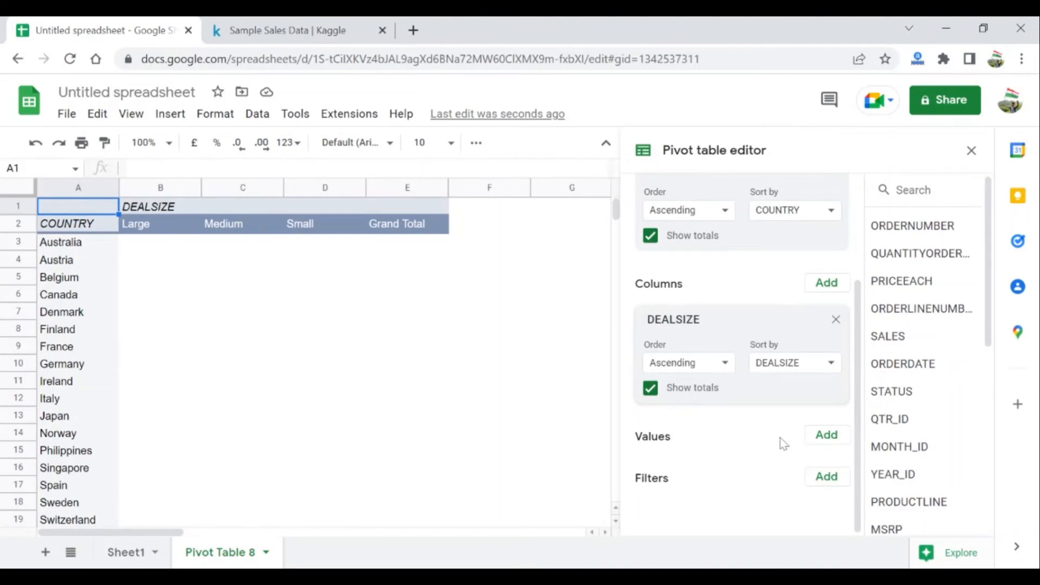
click(821, 436)
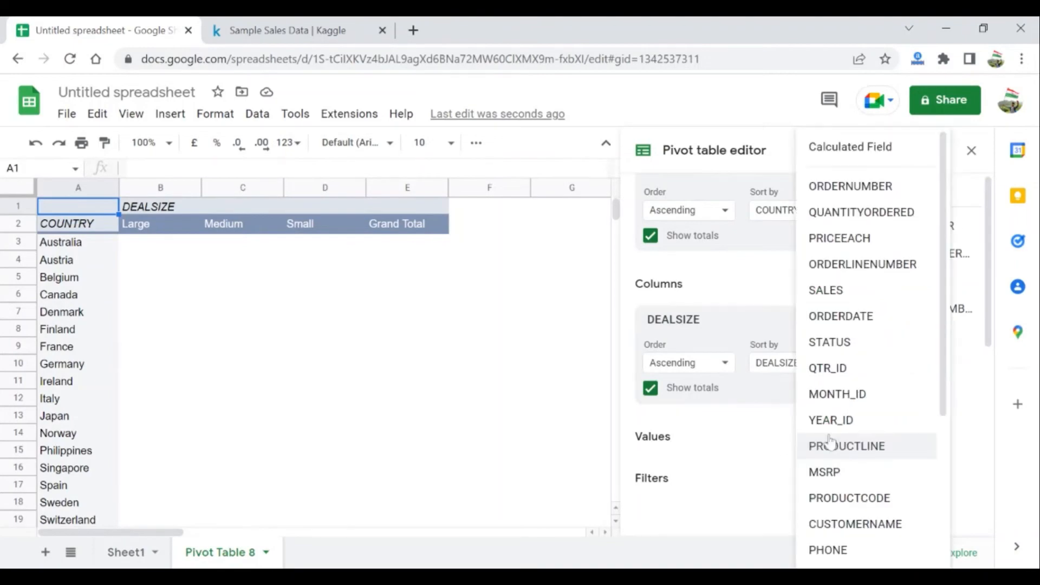
click(848, 296)
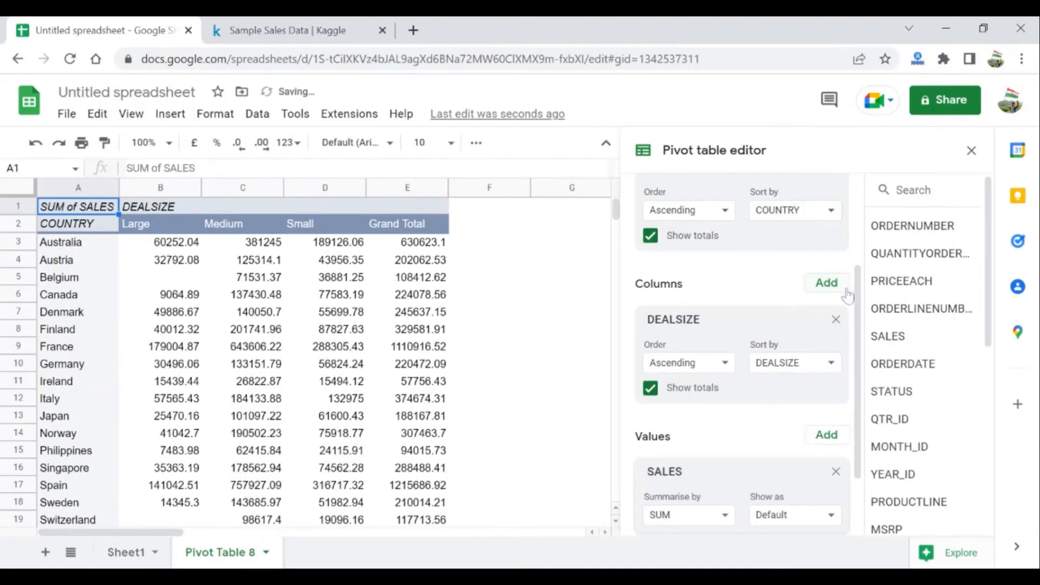
scroll(726, 433, down, 2)
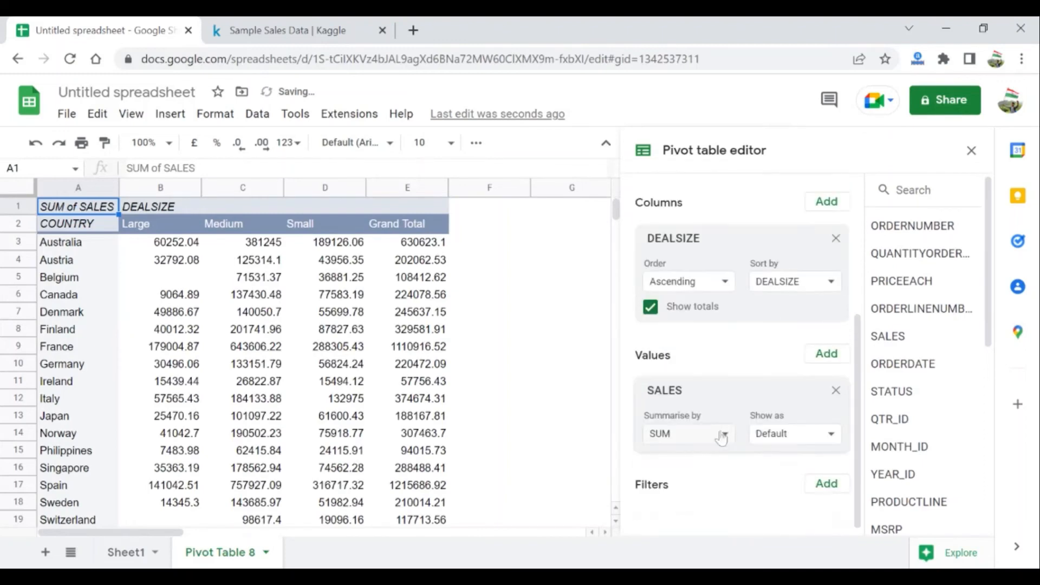
click(688, 440)
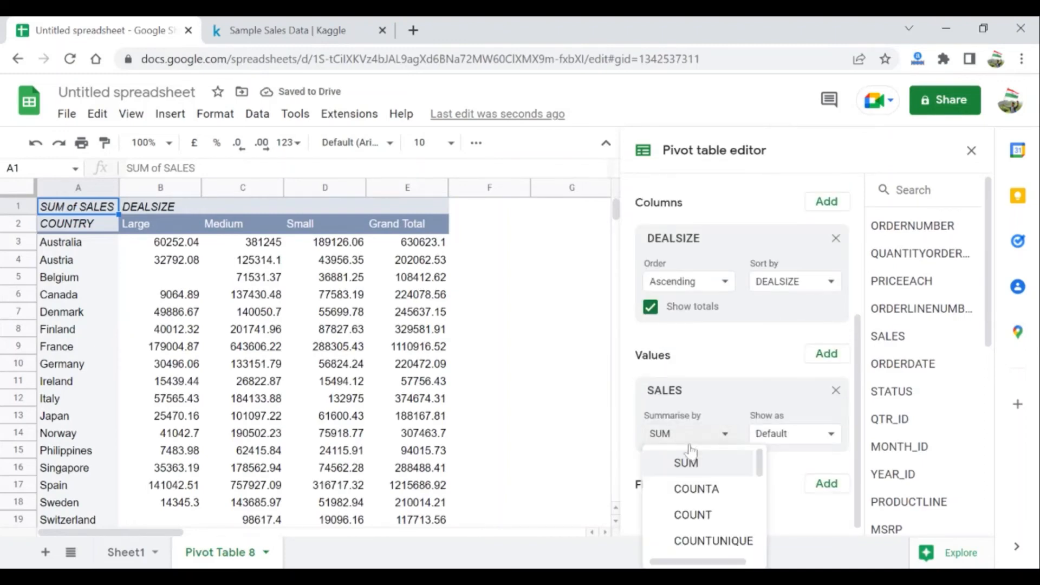
scroll(698, 473, down, 1)
scroll(698, 479, down, 3)
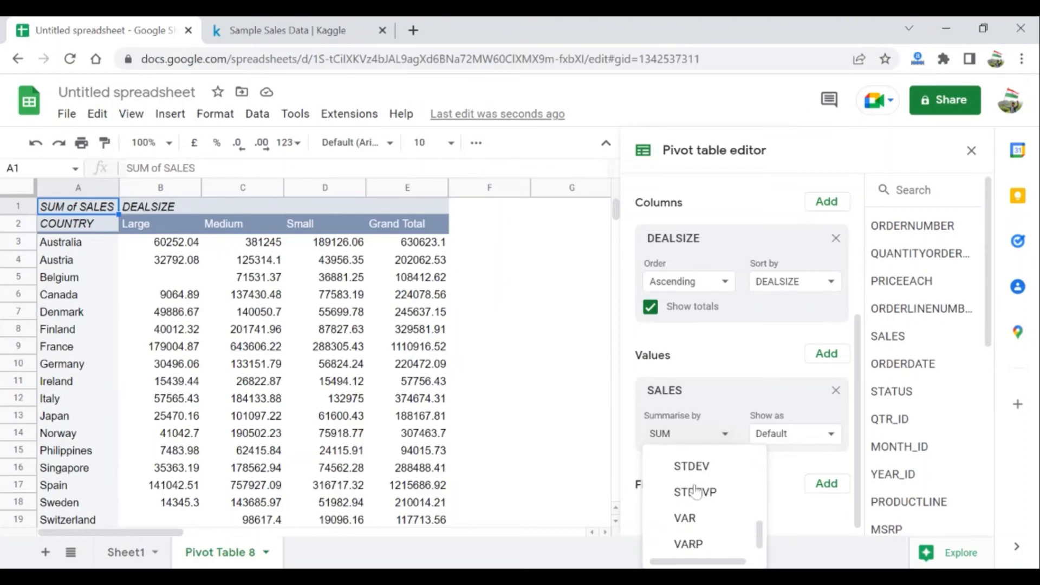
scroll(689, 487, up, 4)
click(699, 394)
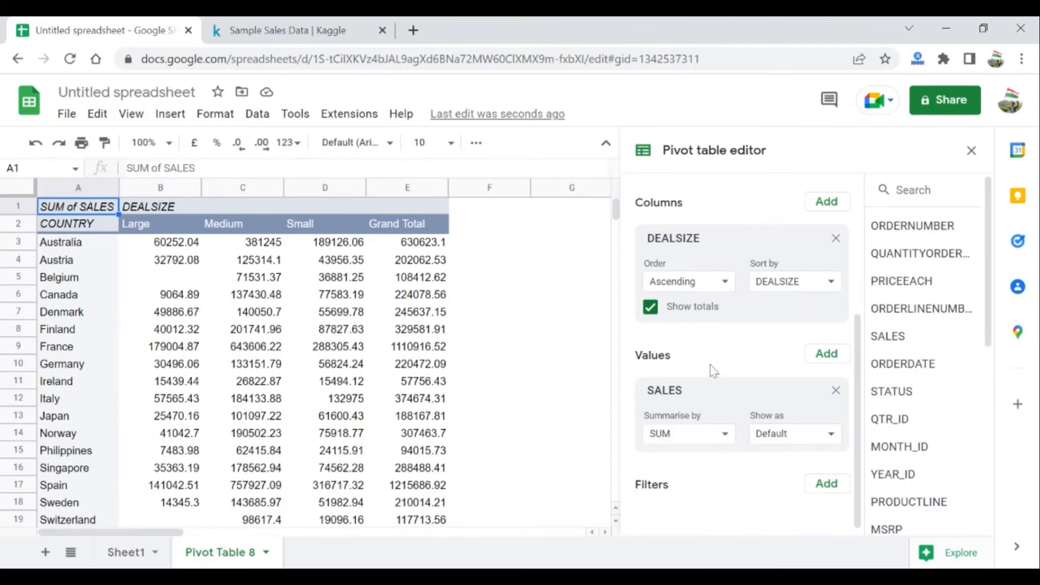
click(784, 436)
click(785, 437)
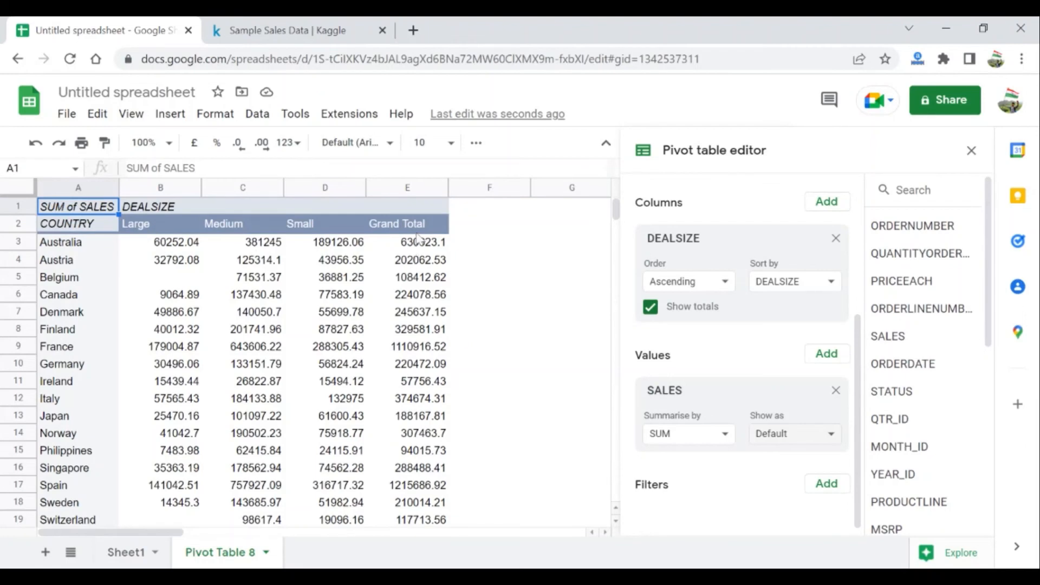
Step: Review the sales by country and deal size down to the Grand Total row, and the row and column field settings
scroll(362, 364, up, 5)
scroll(159, 336, down, 4)
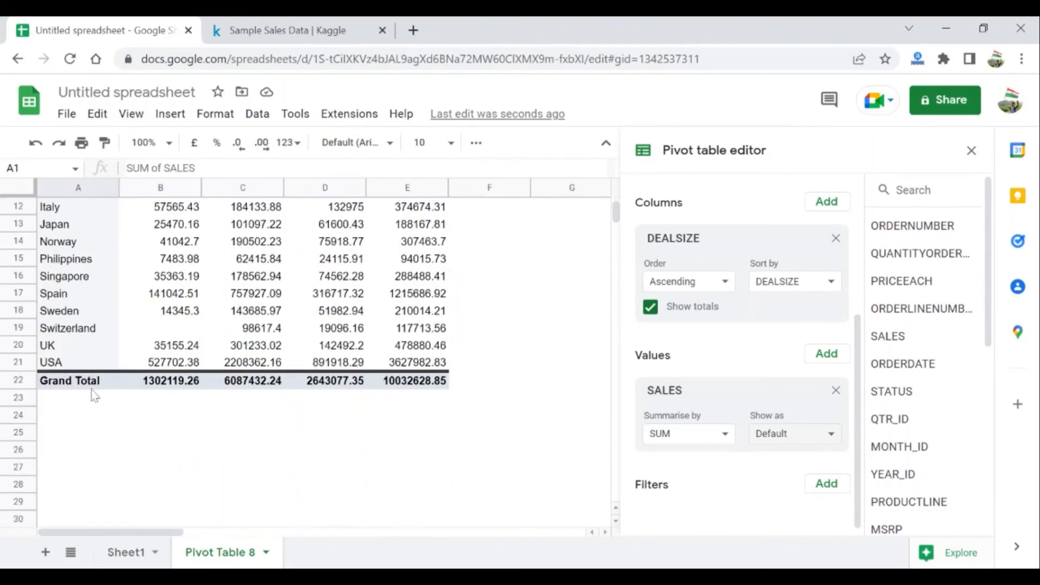
scroll(420, 408, up, 4)
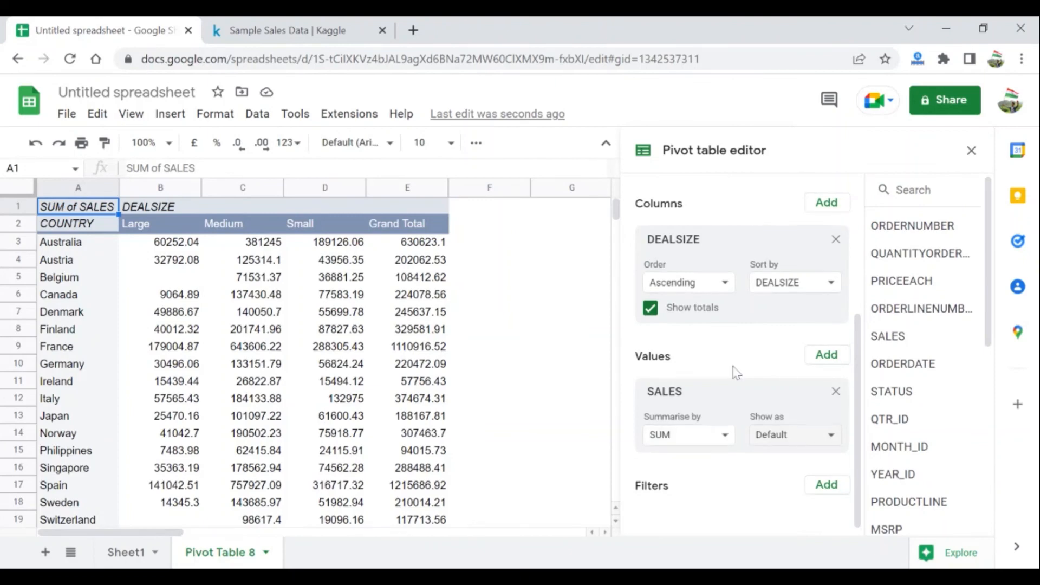
scroll(734, 371, up, 3)
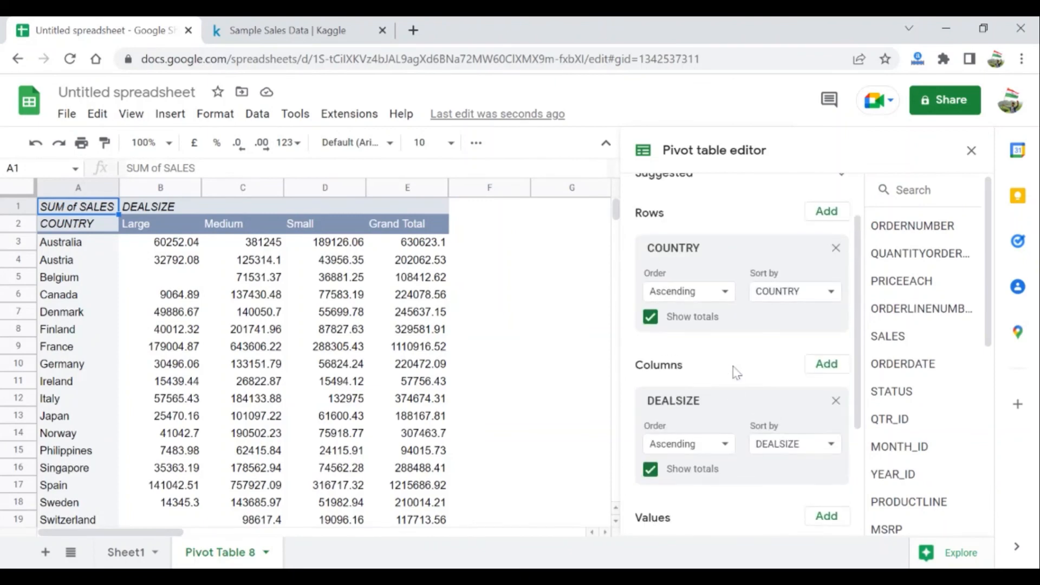